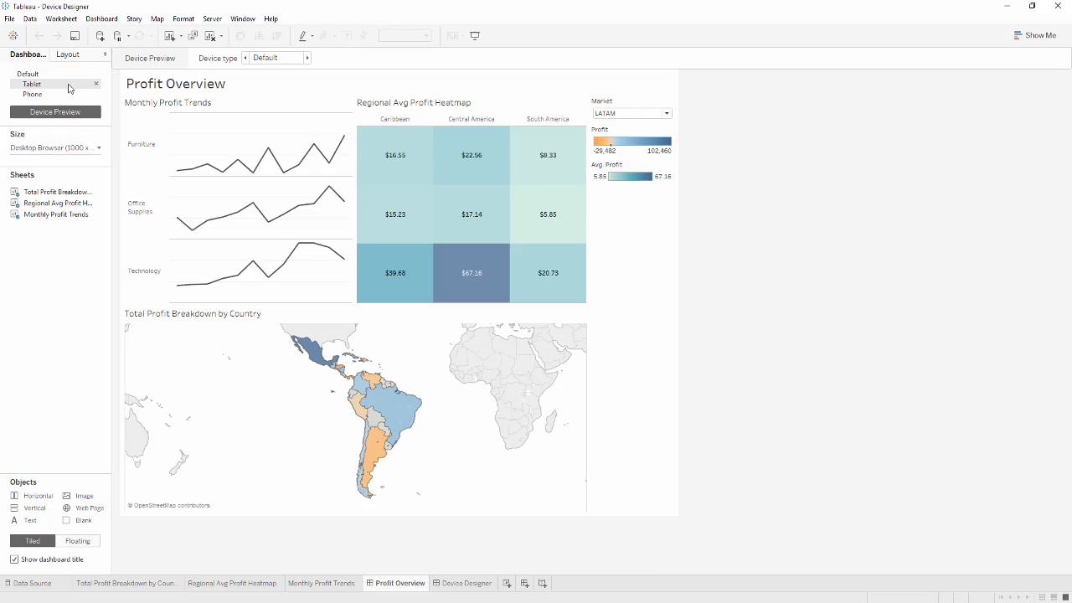
# - Look at how the tablet and phone layouts of the Profit Overview dashboard are arranged
pyautogui.click(69, 86)
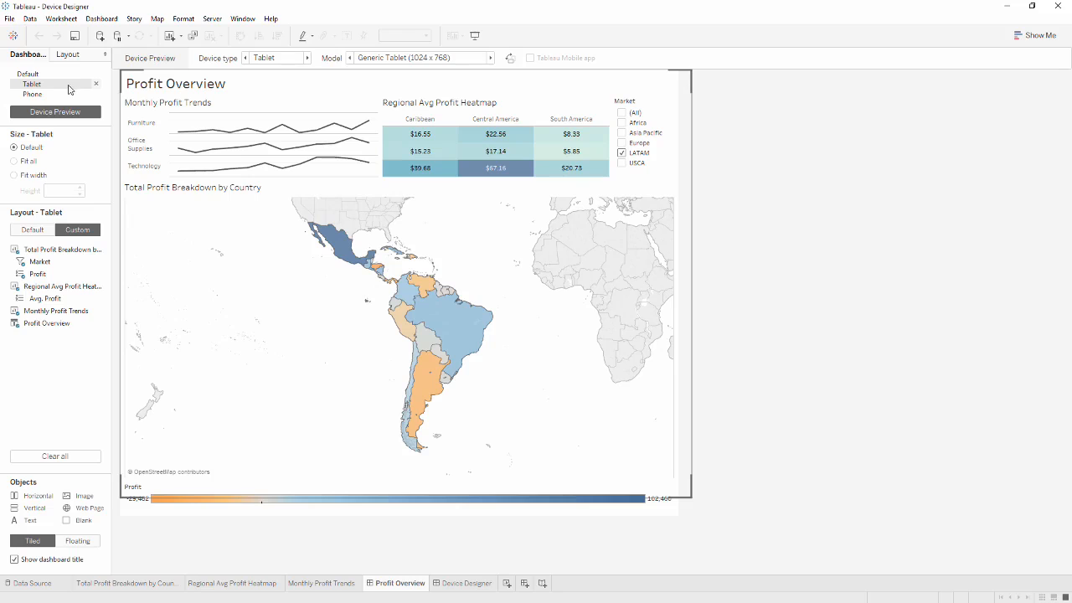
pyautogui.click(67, 94)
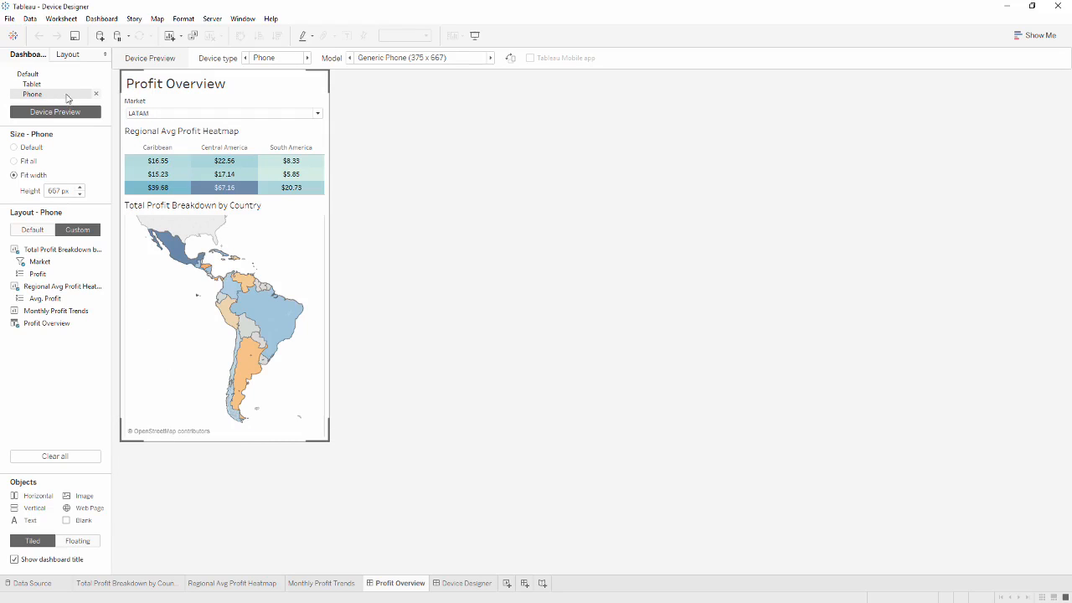
# - Open the empty Device Designer dashboard and add the Total Profit Breakdown by Country sheet to it
pyautogui.click(458, 583)
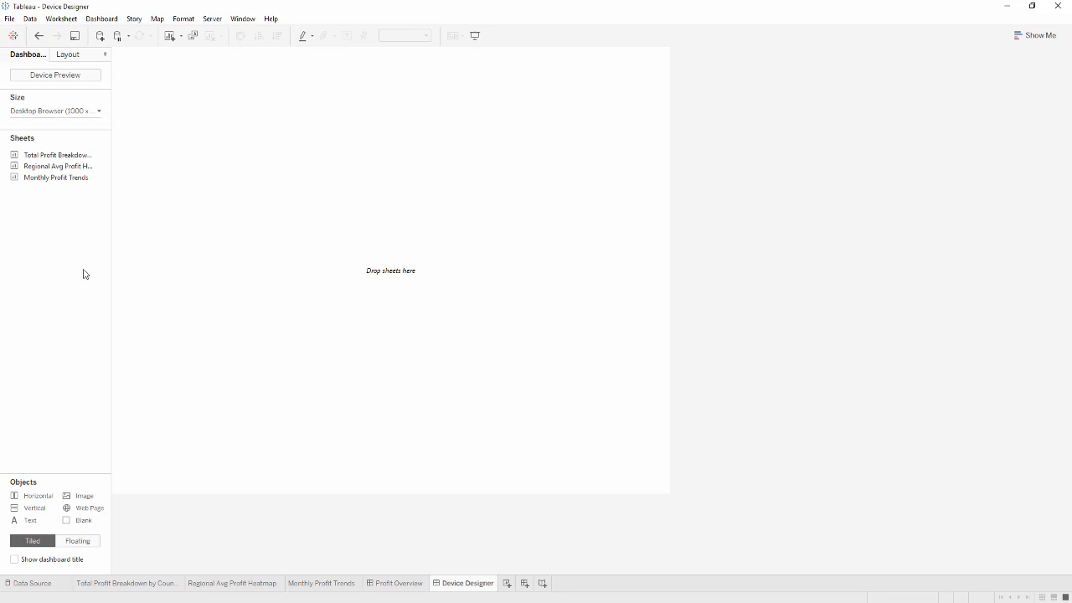
pyautogui.moveTo(63, 158); pyautogui.dragTo(163, 174)
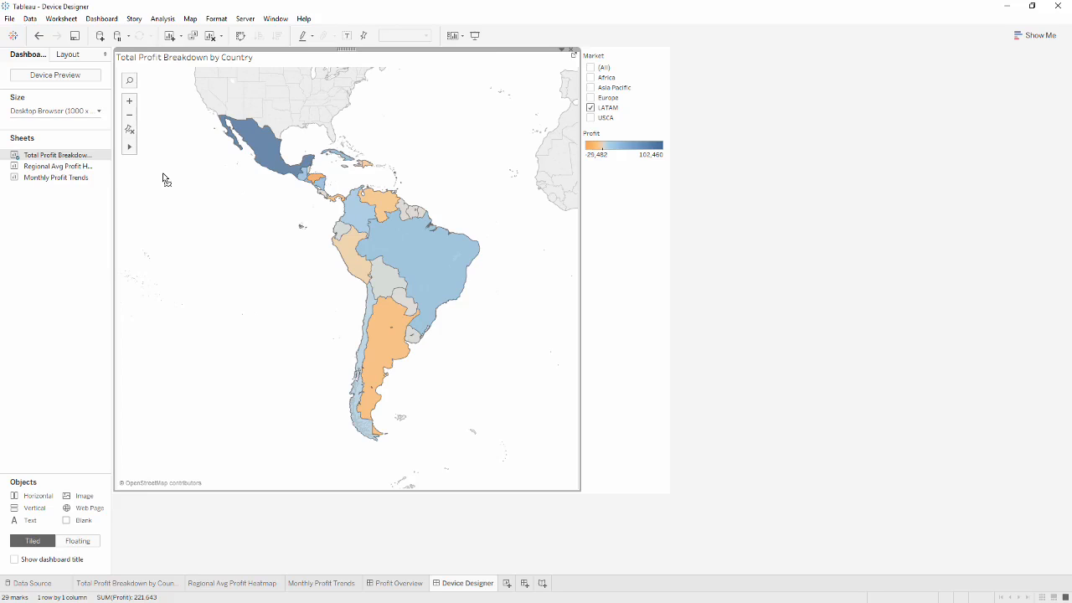
# - Turn on the device preview, cycle through the device types back to Tablet, and choose the iPad (1024 x 768) model
pyautogui.click(78, 79)
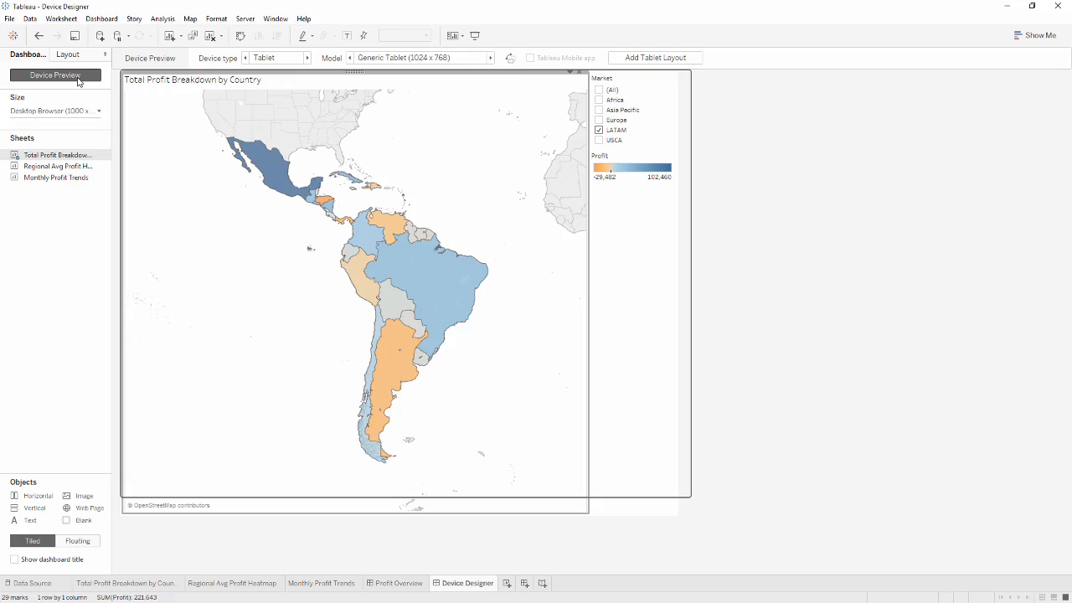
pyautogui.click(309, 58)
pyautogui.click(309, 57)
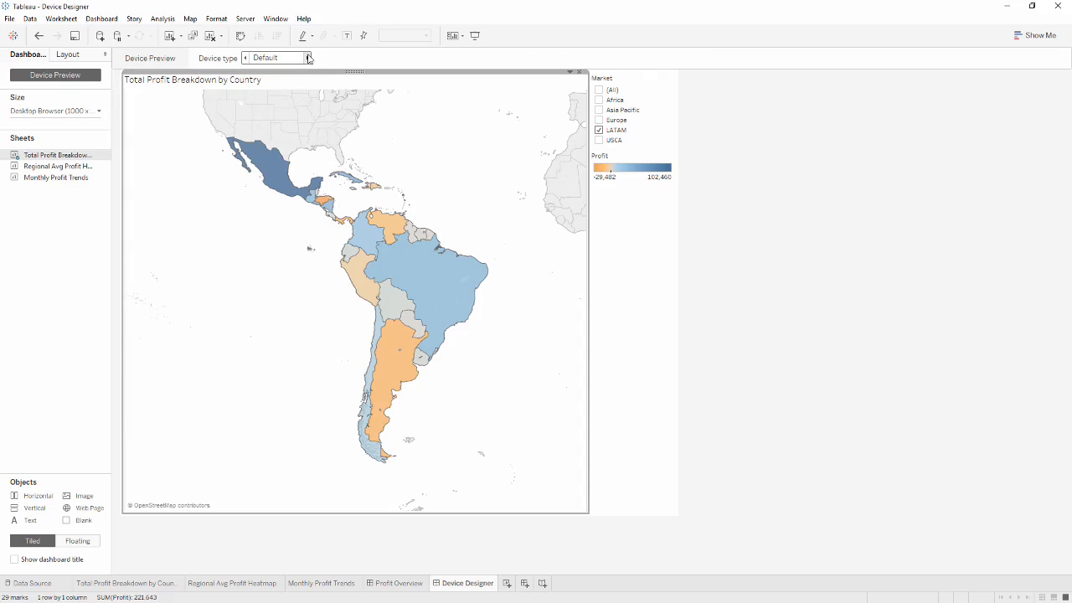
pyautogui.click(308, 58)
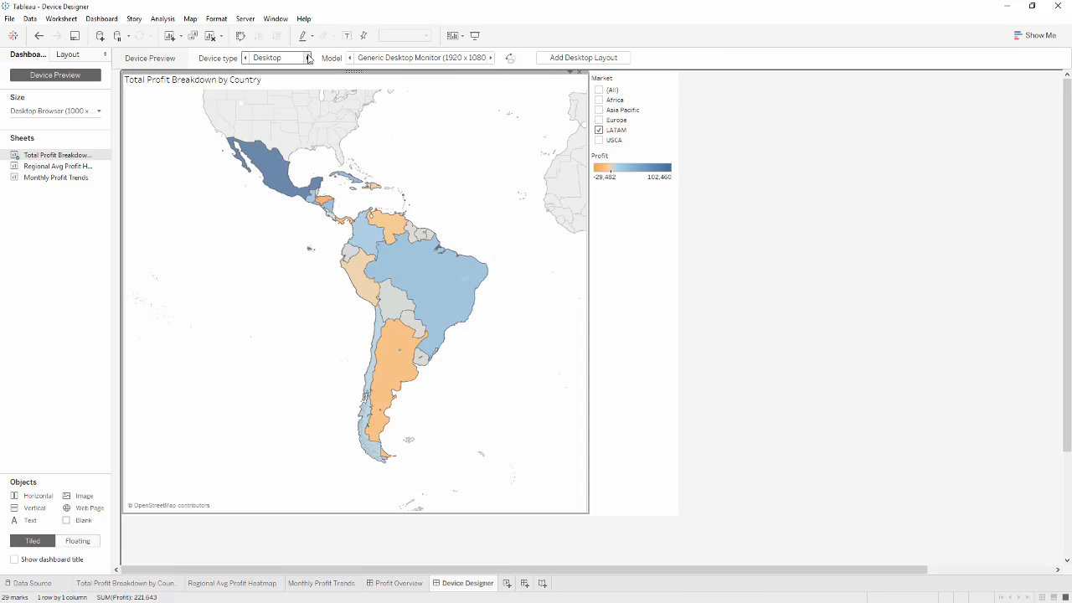
pyautogui.click(308, 58)
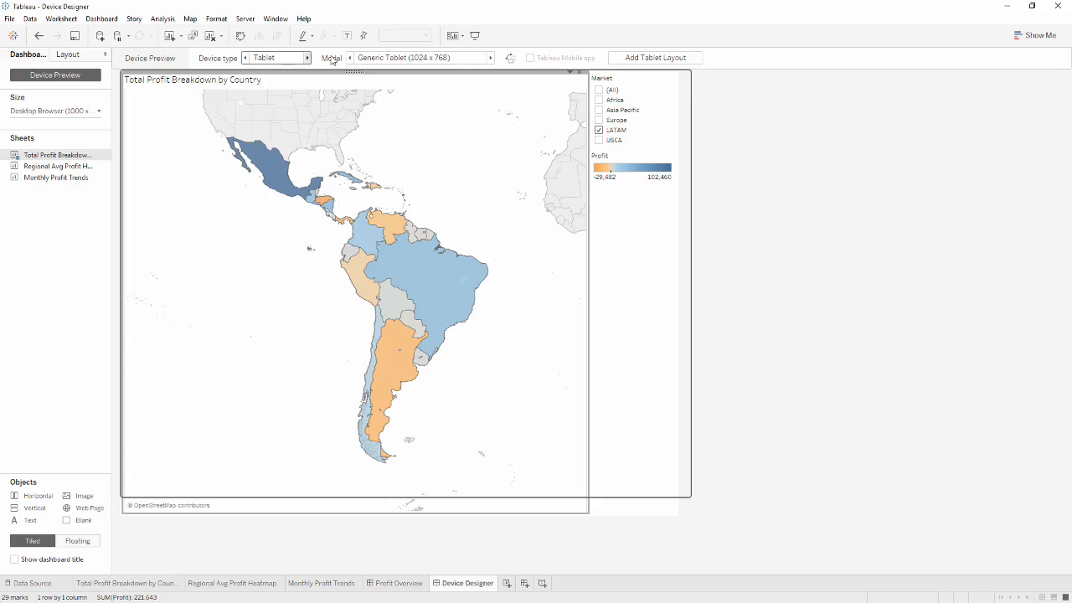
pyautogui.click(465, 61)
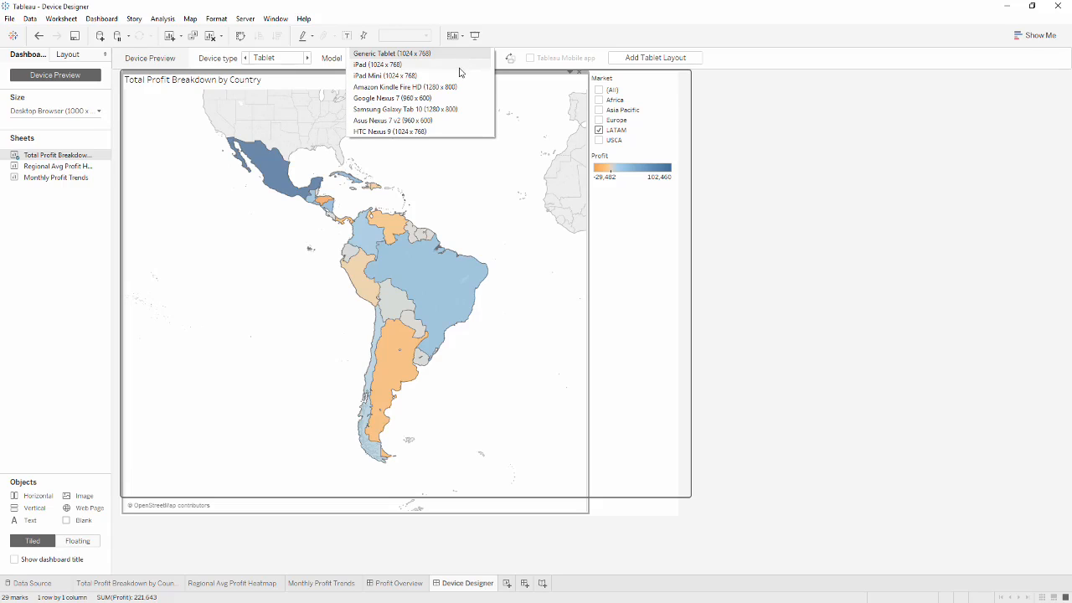
pyautogui.click(461, 65)
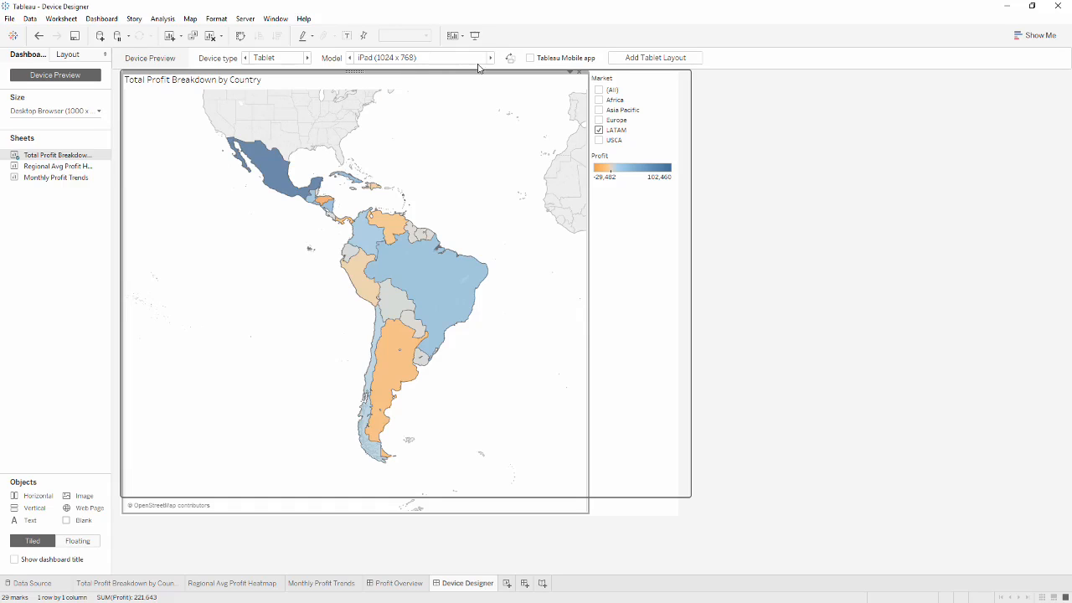
# - Check the iPad preview in portrait orientation and return it to landscape
pyautogui.click(510, 58)
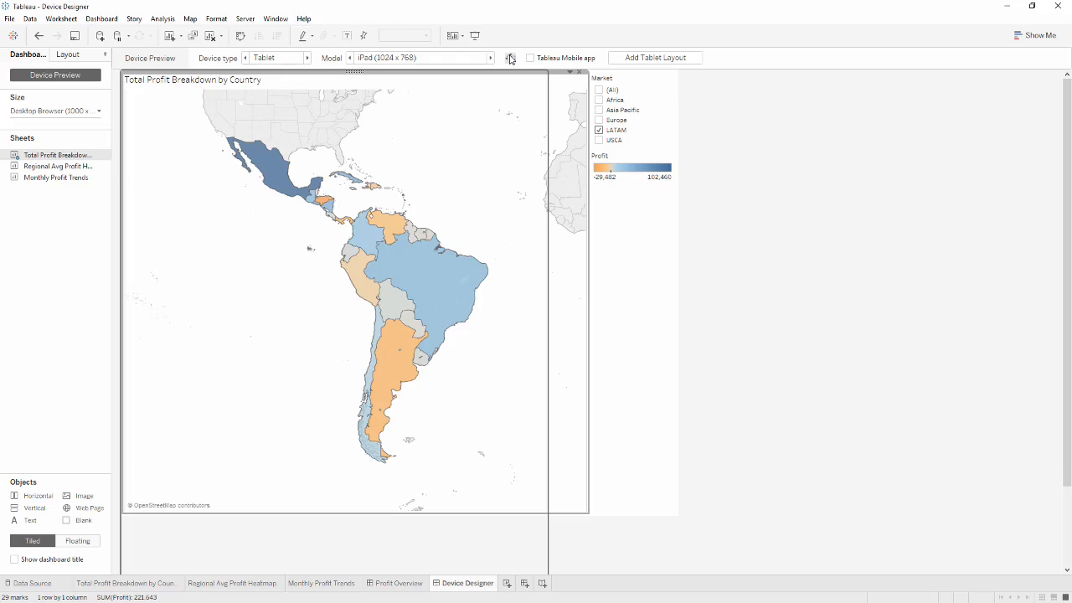
pyautogui.click(510, 57)
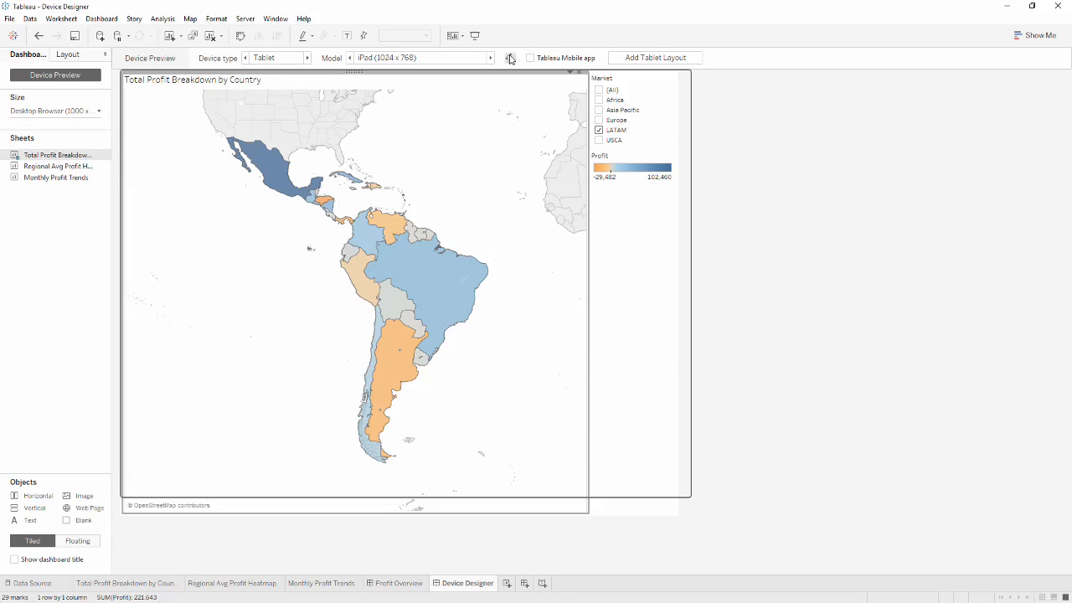
# - Add a tablet layout, compare the Fit all and Fit width sizes, and keep its size at Fit all
pyautogui.click(620, 58)
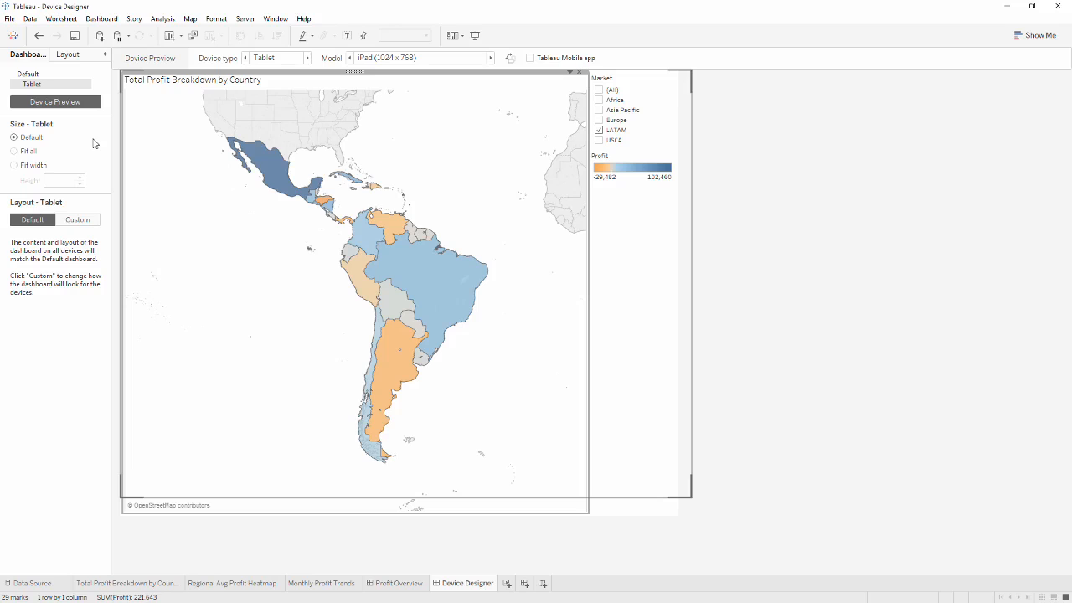
pyautogui.click(14, 151)
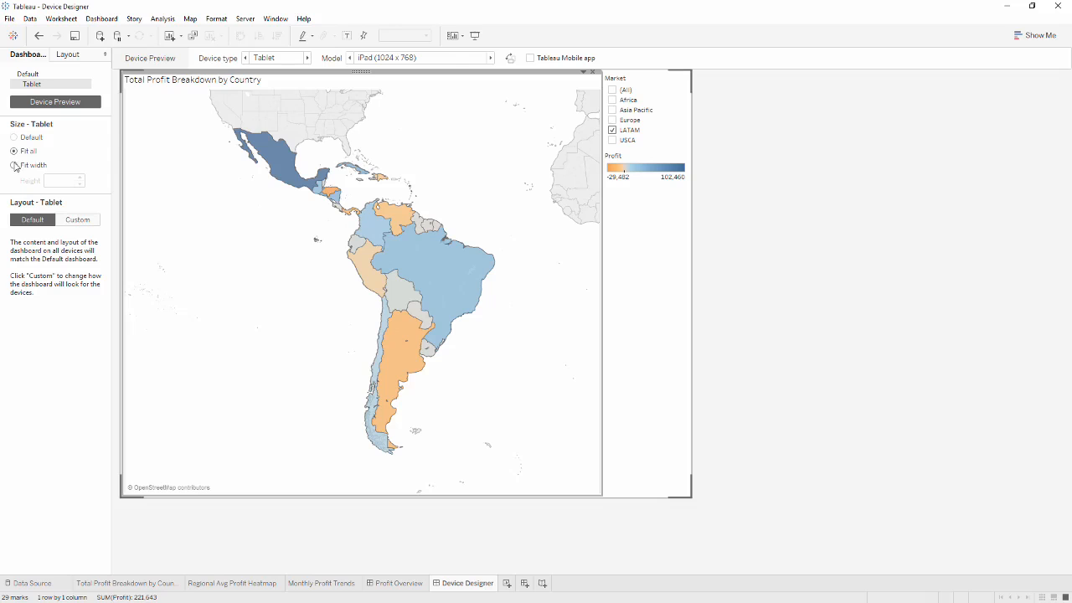
pyautogui.click(14, 167)
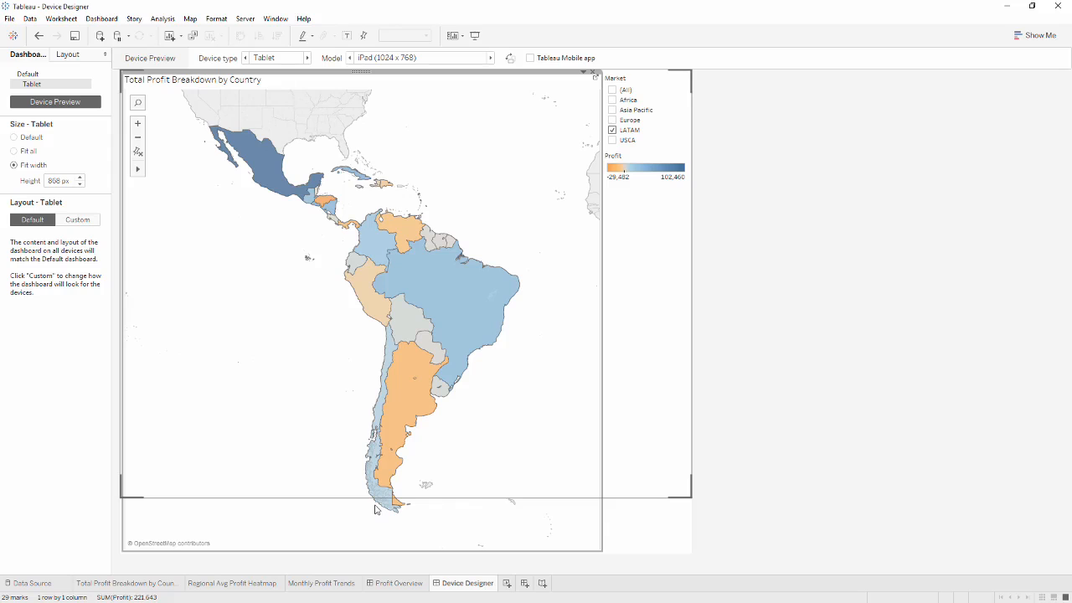
pyautogui.click(14, 152)
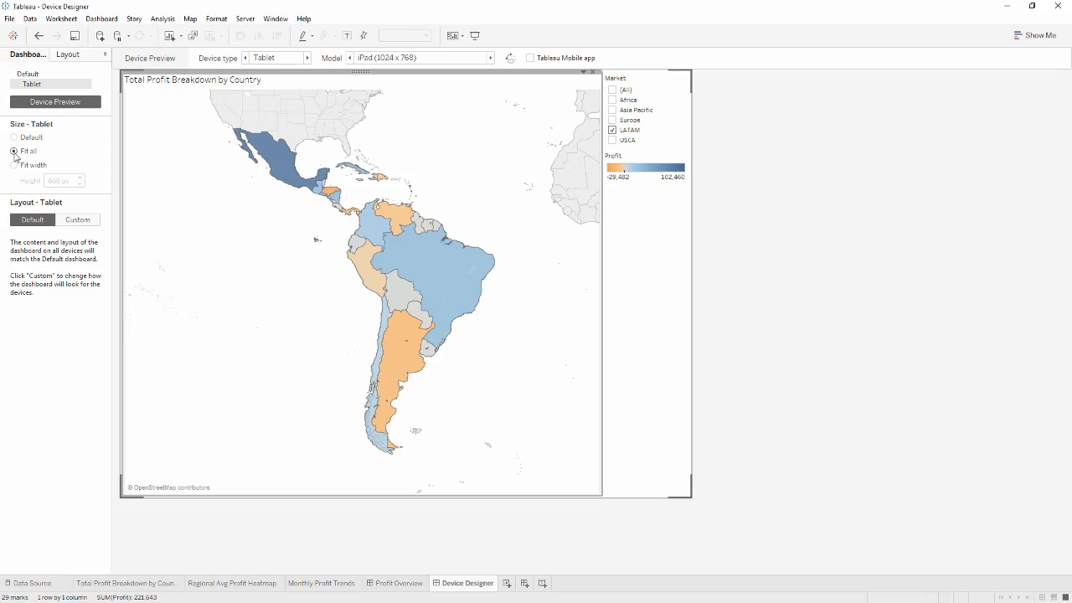
# - Make the tablet layout custom and remove the Profit colour legend from it
pyautogui.click(77, 220)
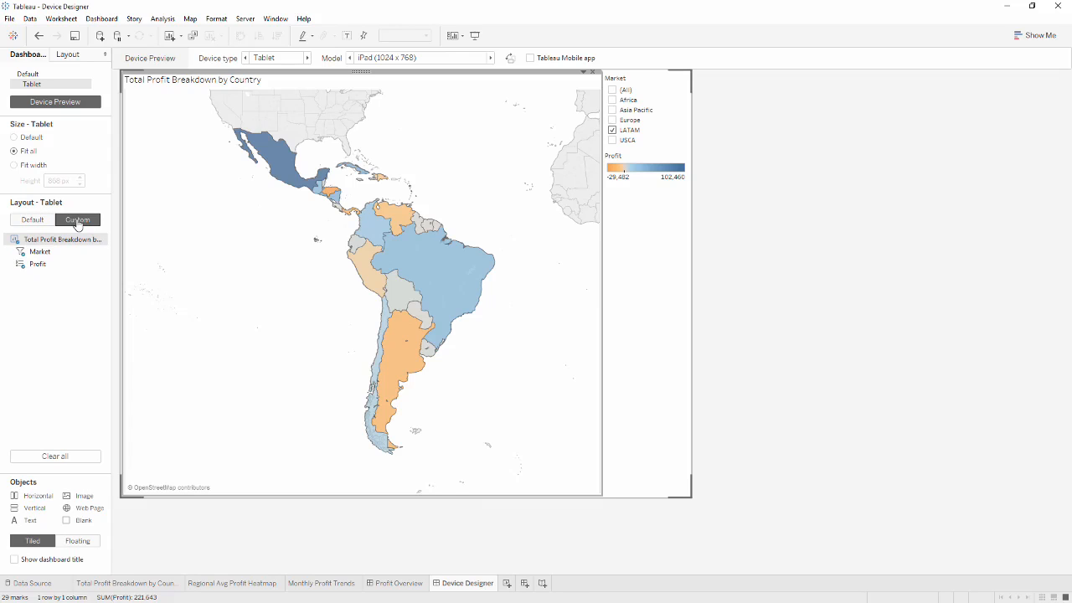
pyautogui.click(662, 161)
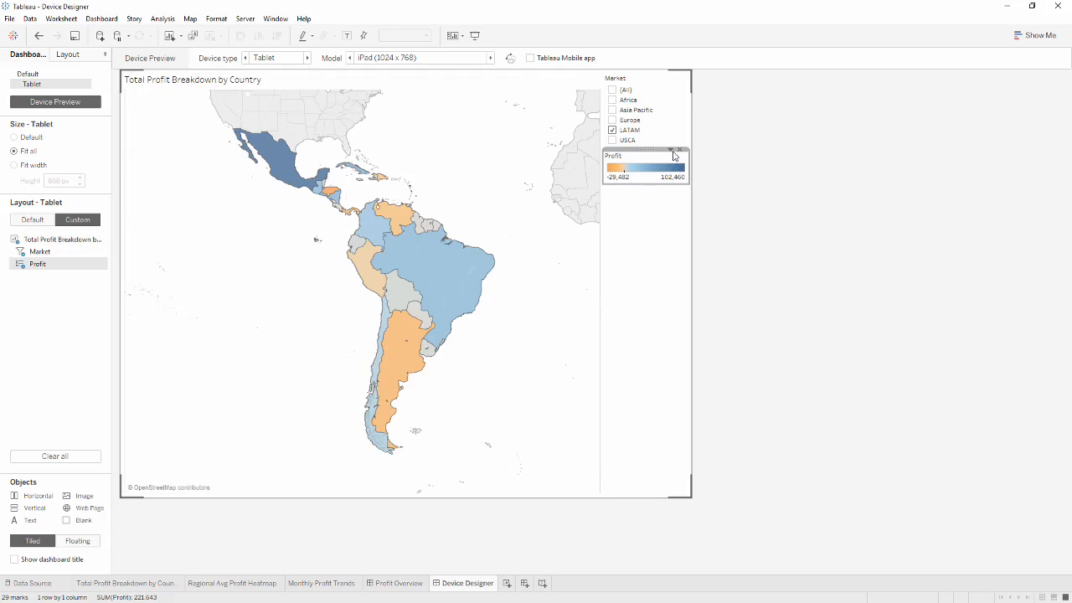
pyautogui.click(672, 151)
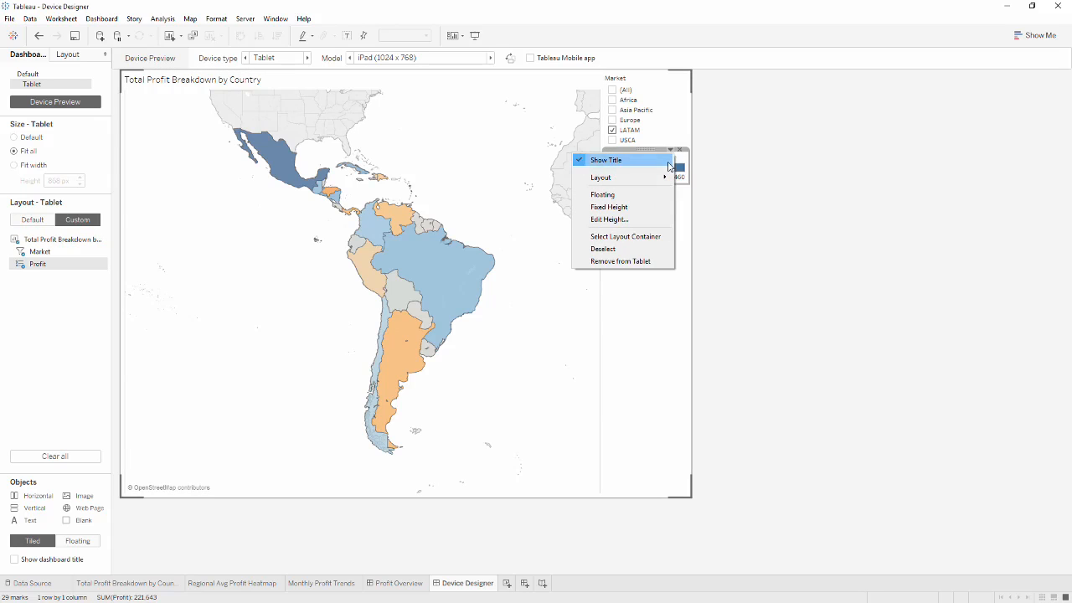
pyautogui.click(657, 261)
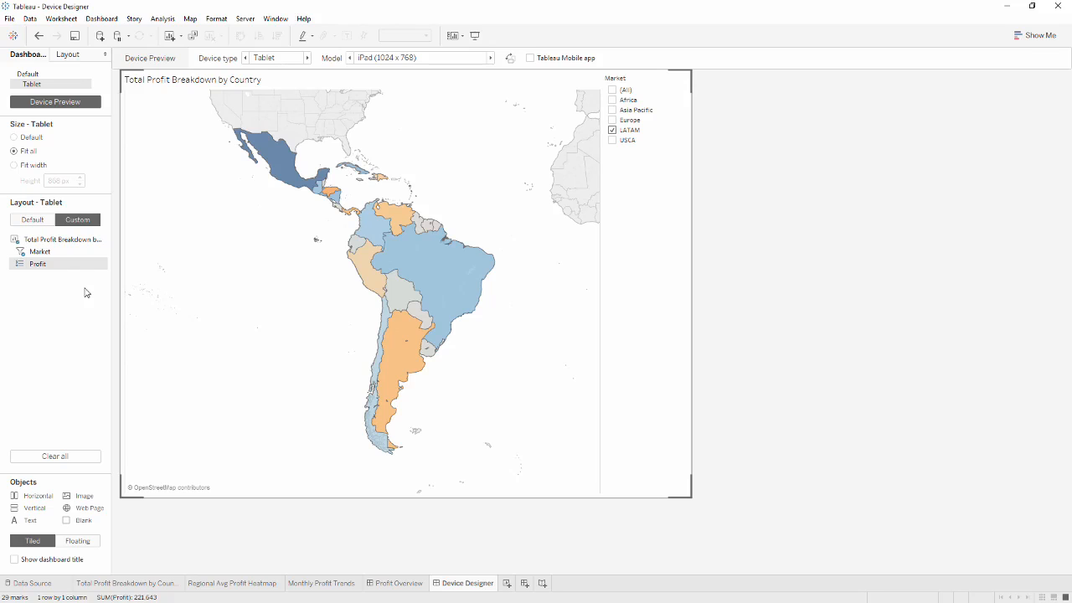
# - Add the Monthly Profit Trends sheet above the country map on the Default dashboard
pyautogui.click(60, 75)
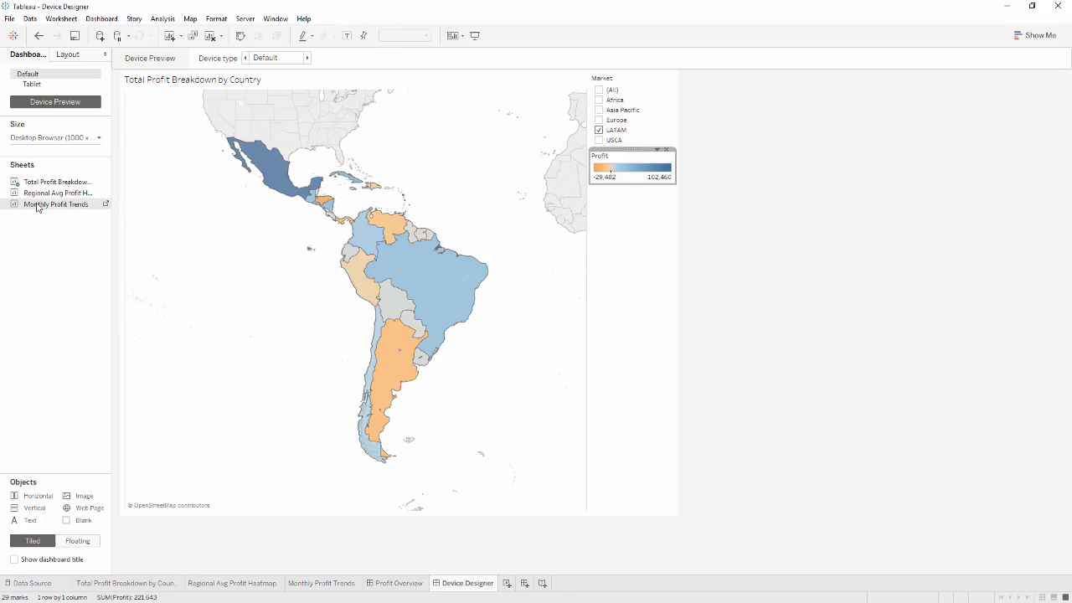
pyautogui.moveTo(37, 205); pyautogui.dragTo(257, 162)
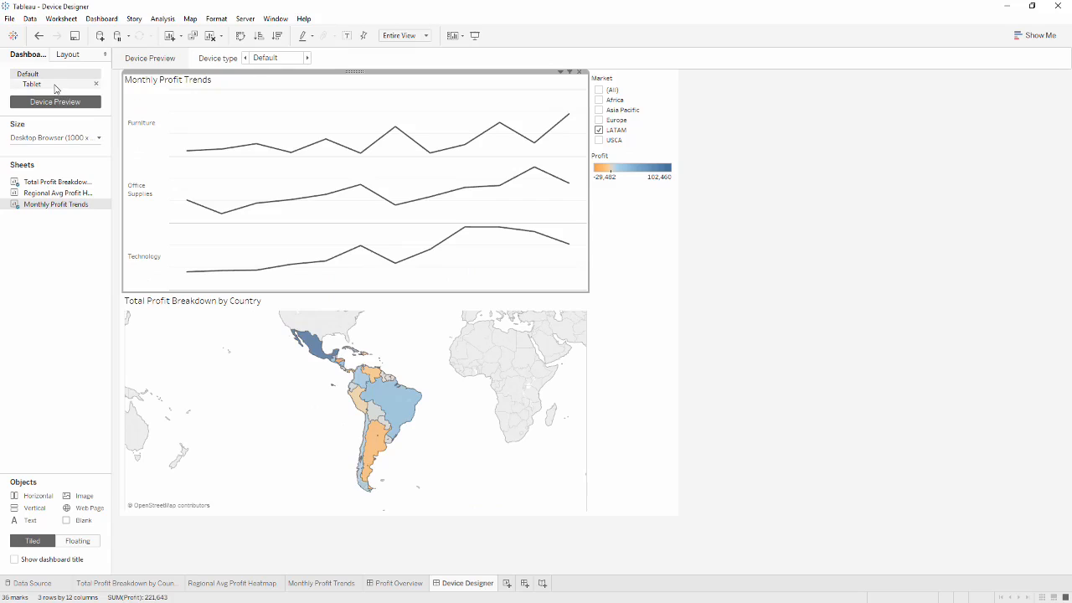
# - In the tablet layout, try the Default arrangement and undo it, then place Monthly Profit Trends above the country map
pyautogui.click(56, 86)
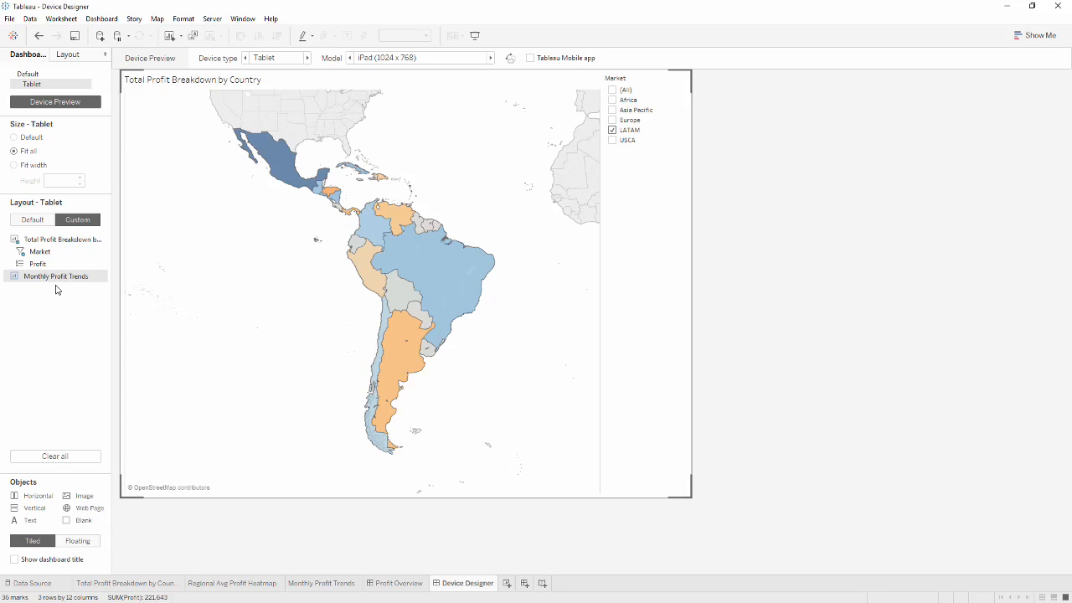
pyautogui.click(37, 222)
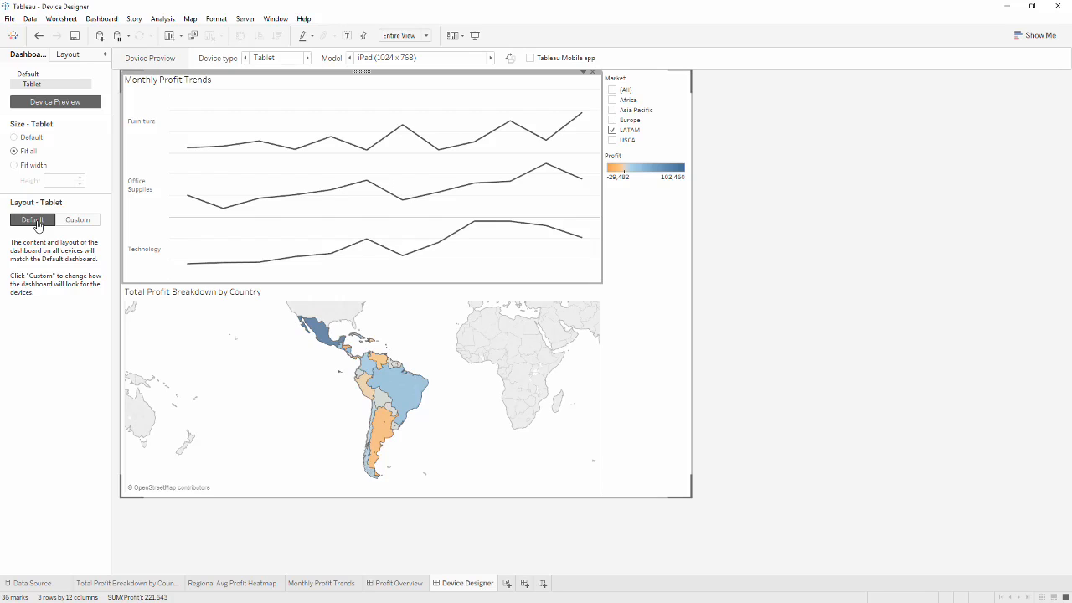
pyautogui.click(38, 36)
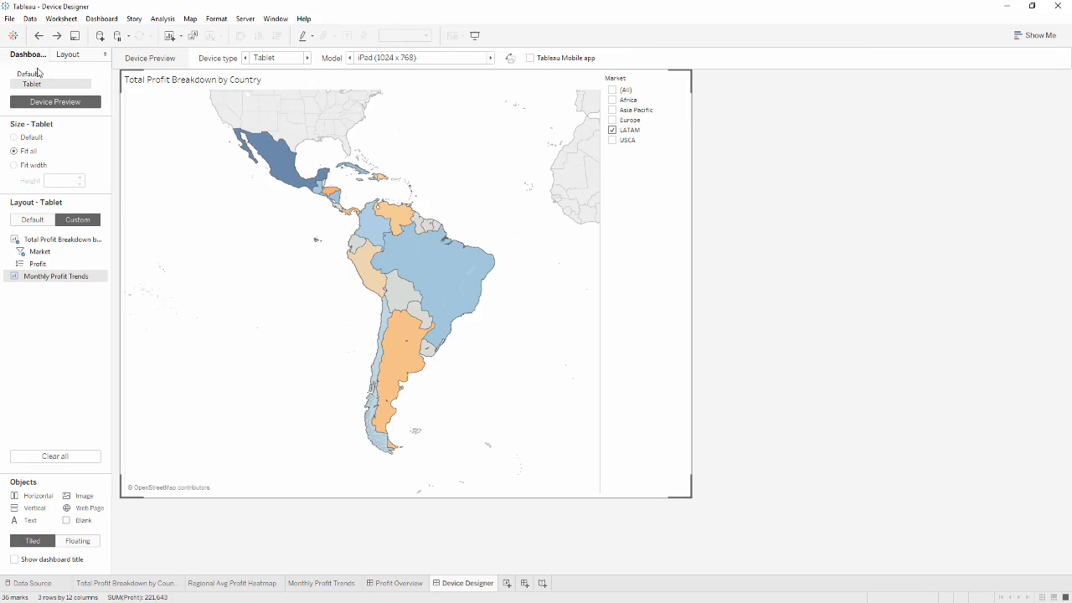
pyautogui.moveTo(46, 277)
pyautogui.mouseDown()
pyautogui.moveTo(204, 167)
pyautogui.moveTo(261, 158)
pyautogui.mouseUp()
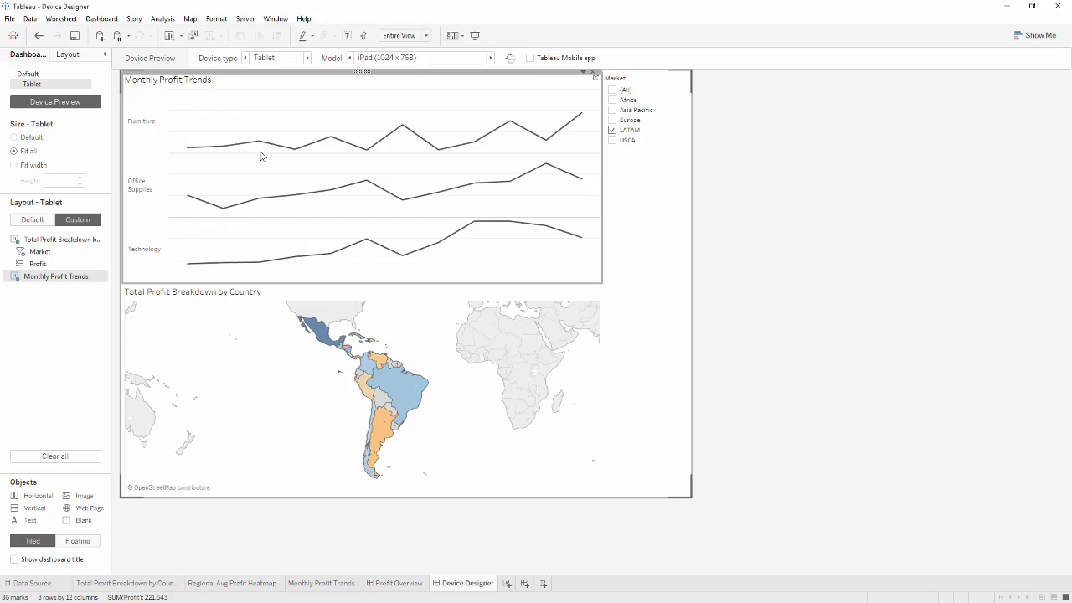
# - Change the Market filter to the Multiple Values (dropdown) style
pyautogui.click(642, 89)
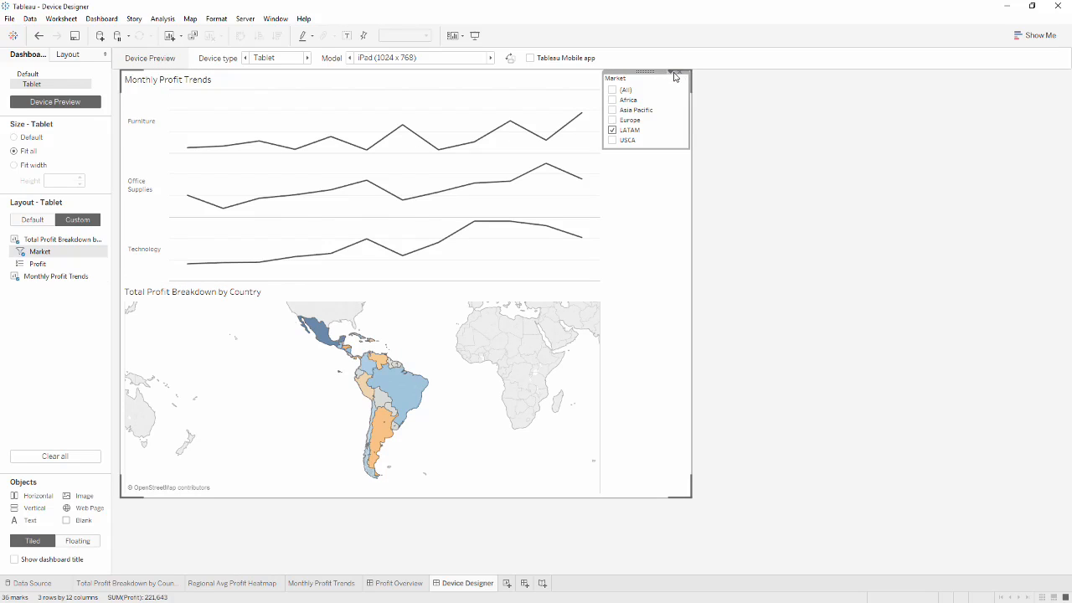
pyautogui.click(678, 75)
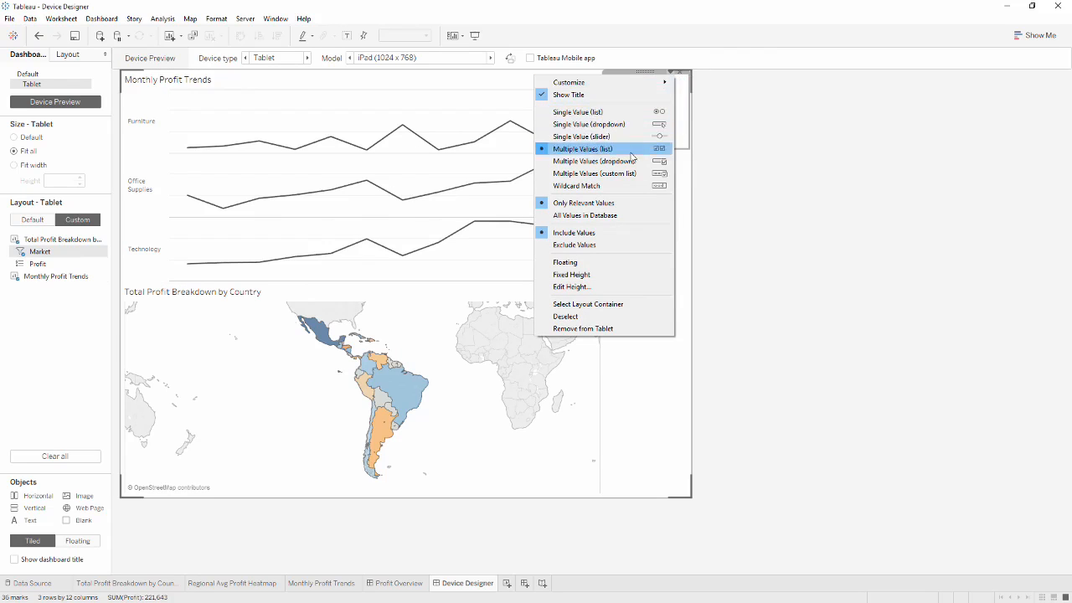
pyautogui.click(593, 161)
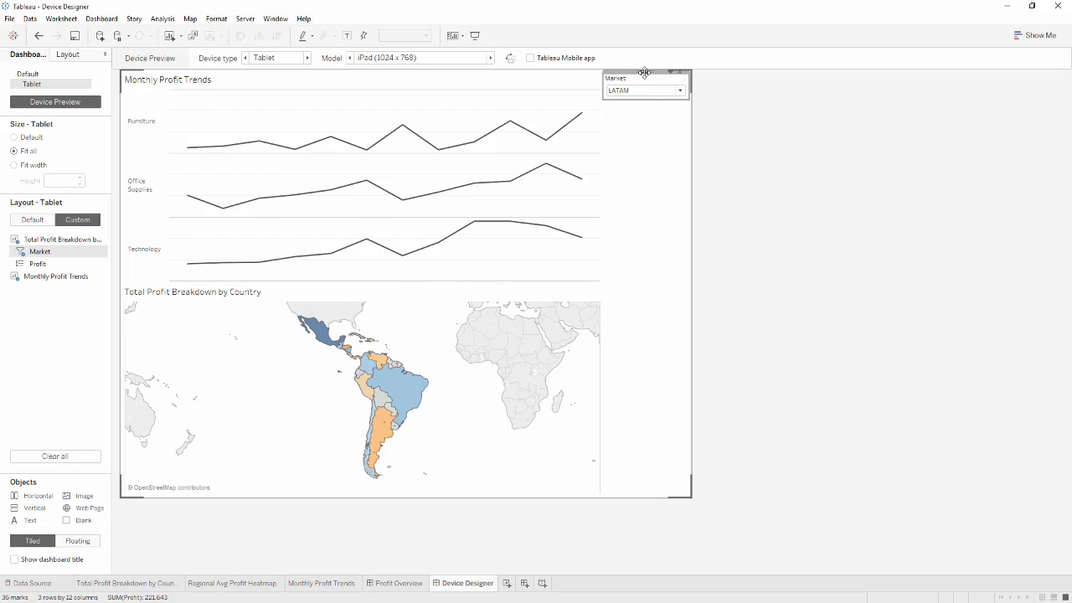
# - Move the Market filter above Monthly Profit Trends across the full tablet width and shrink the trends chart to enlarge the map
pyautogui.moveTo(645, 79); pyautogui.dragTo(548, 77)
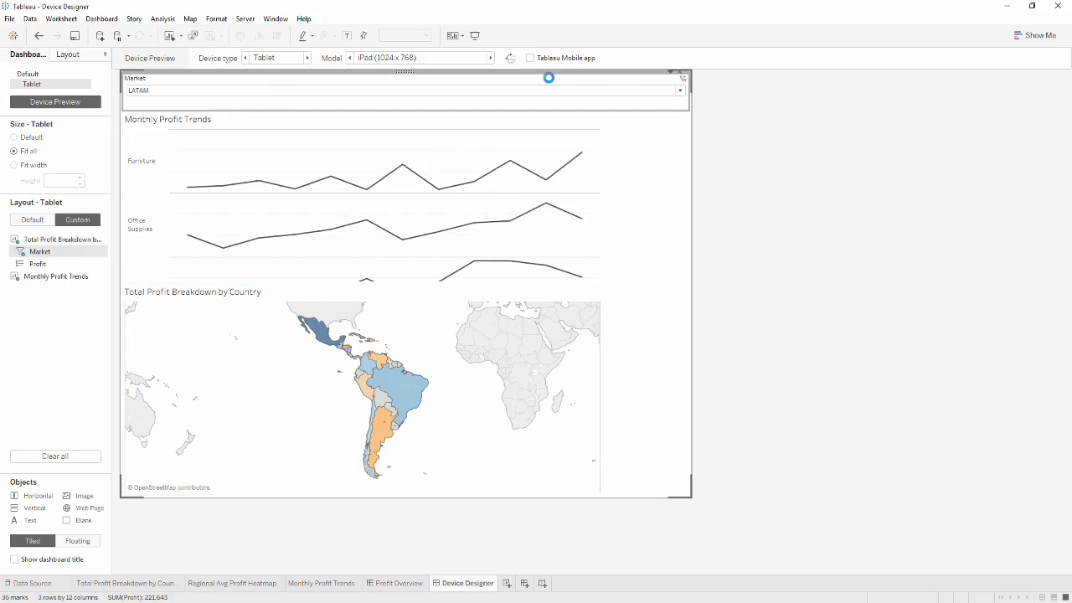
pyautogui.moveTo(456, 286); pyautogui.dragTo(454, 193)
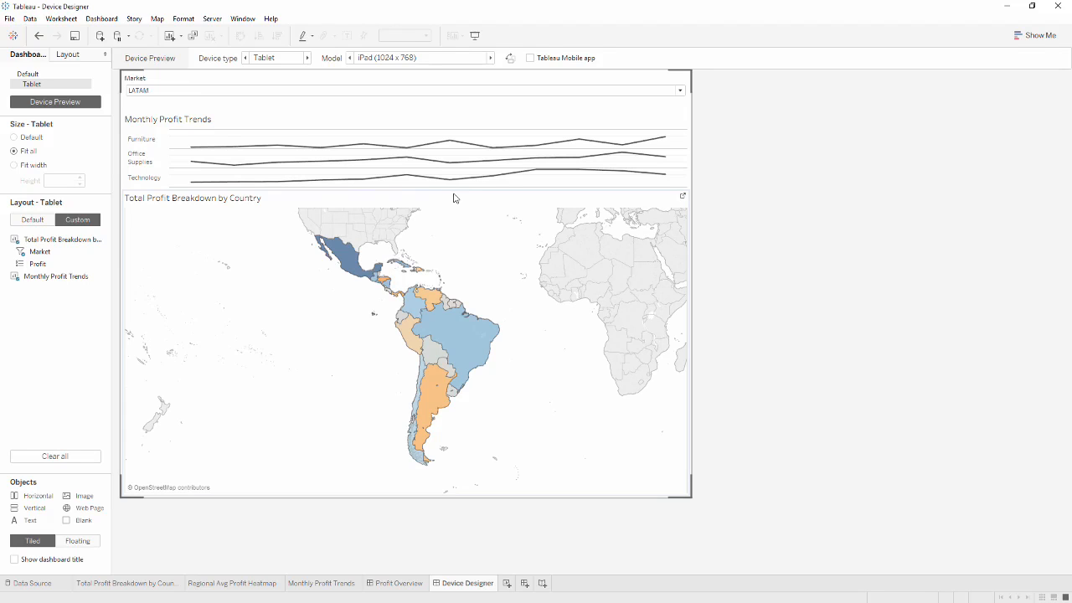
# - Step through the tablet models to Google Nexus 7 (960 x 600) to check how the custom layout adapts
pyautogui.click(490, 58)
pyautogui.click(490, 58)
pyautogui.click(490, 57)
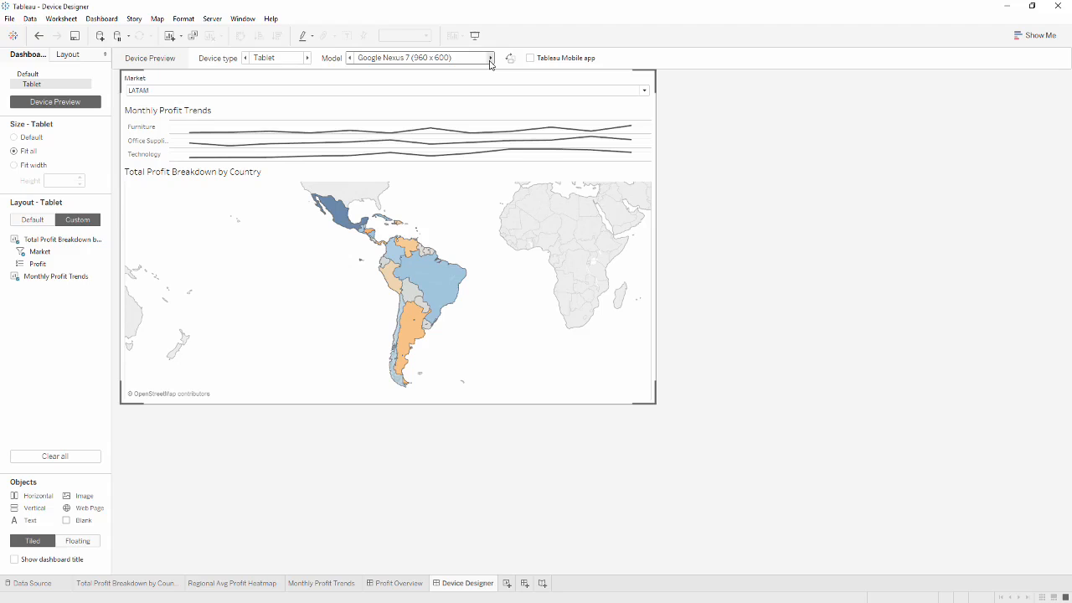
# - Add a phone layout for the Generic Phone (375 x 667) and set its size to Fit width
pyautogui.click(308, 58)
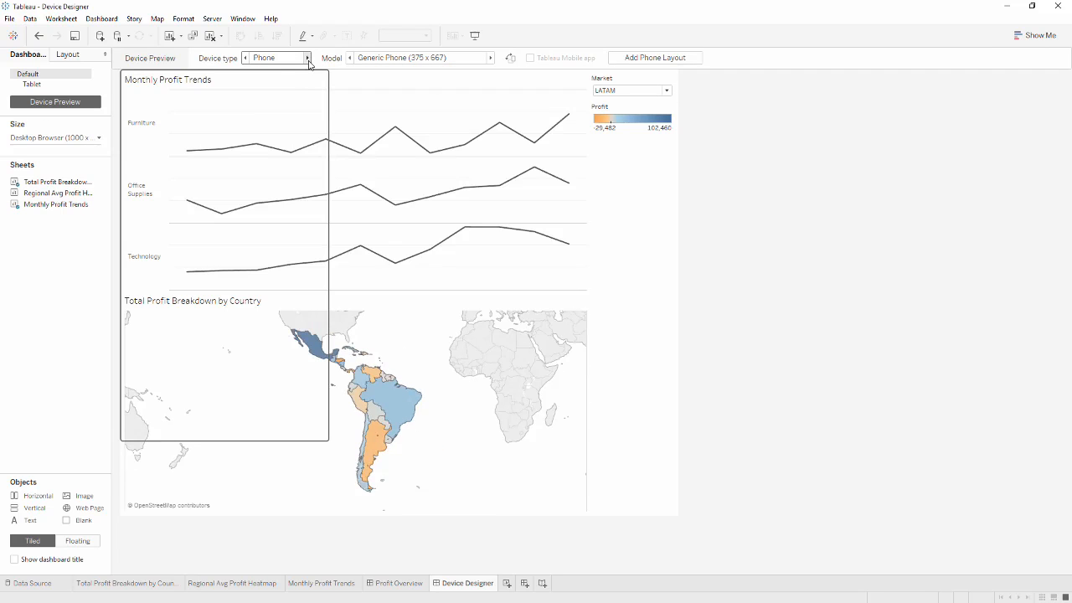
pyautogui.click(624, 62)
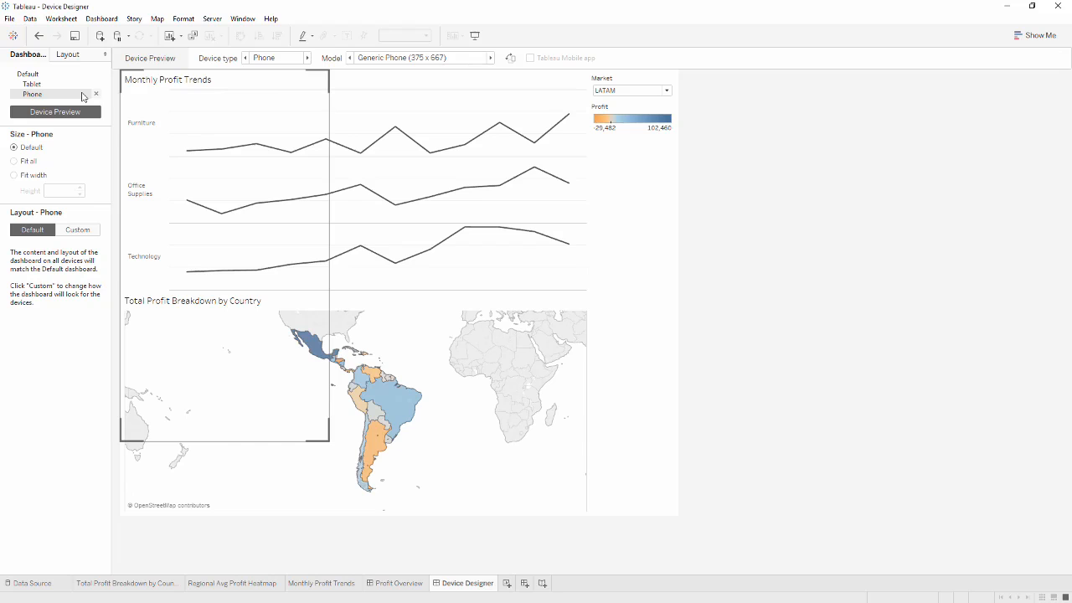
pyautogui.click(15, 174)
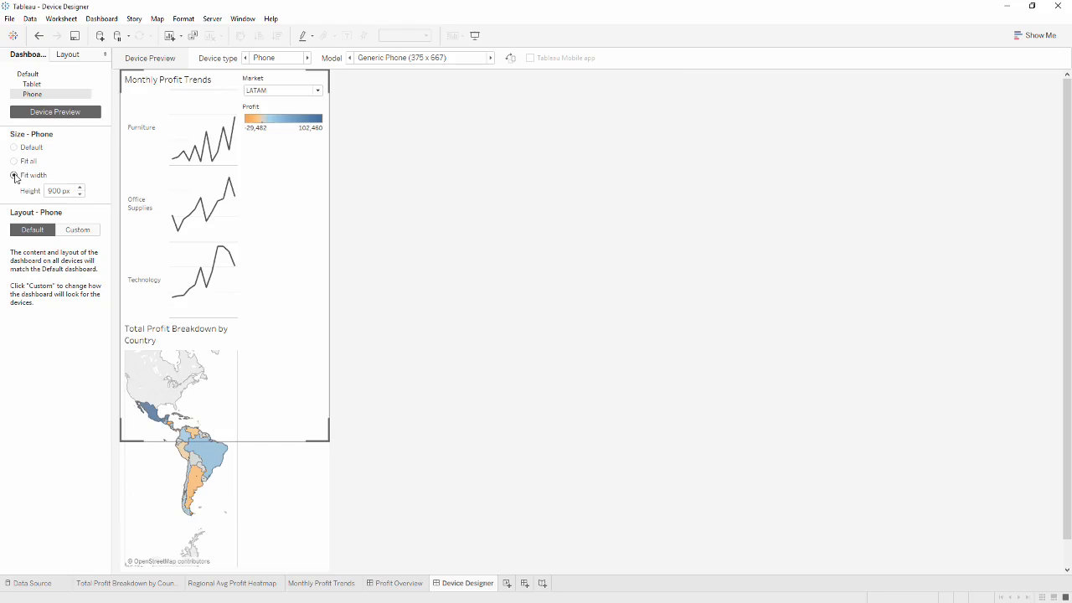
# - Switch the phone layout to Custom and remove the Monthly Profit Trends chart from it
pyautogui.click(77, 232)
pyautogui.click(199, 125)
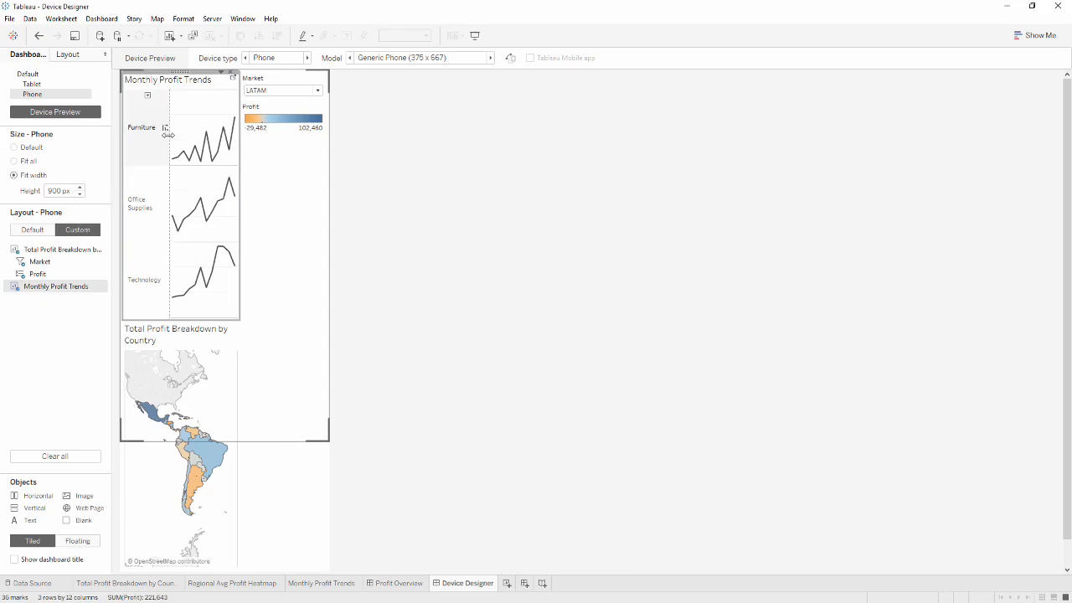
pyautogui.click(232, 74)
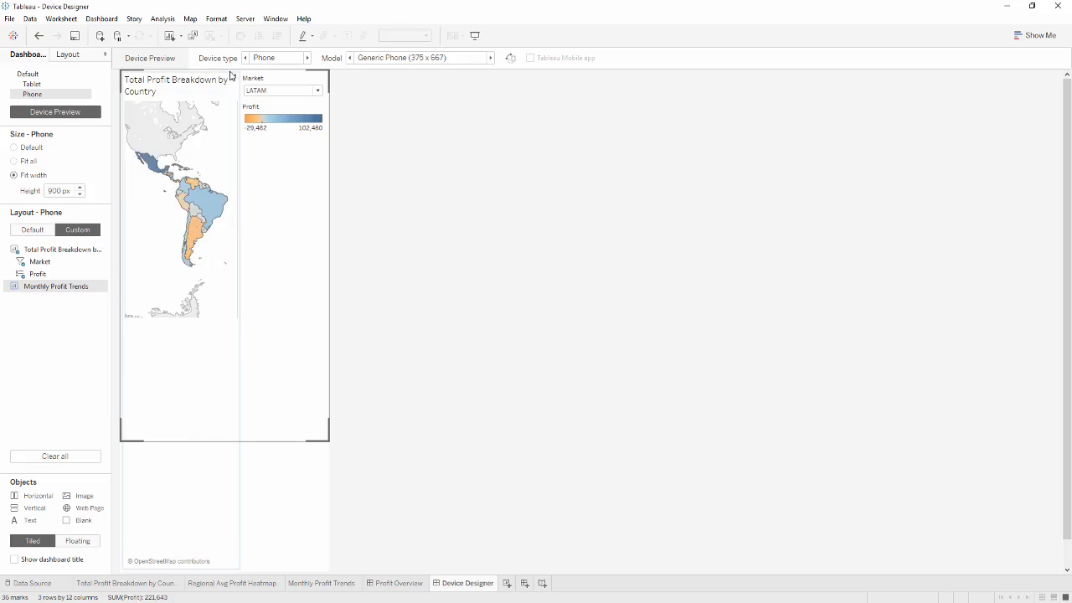
# - Place the country profit map below the Market filter and Profit legend at full phone width, and set the layout height to 700 px
pyautogui.click(200, 99)
pyautogui.moveTo(182, 79); pyautogui.dragTo(254, 386)
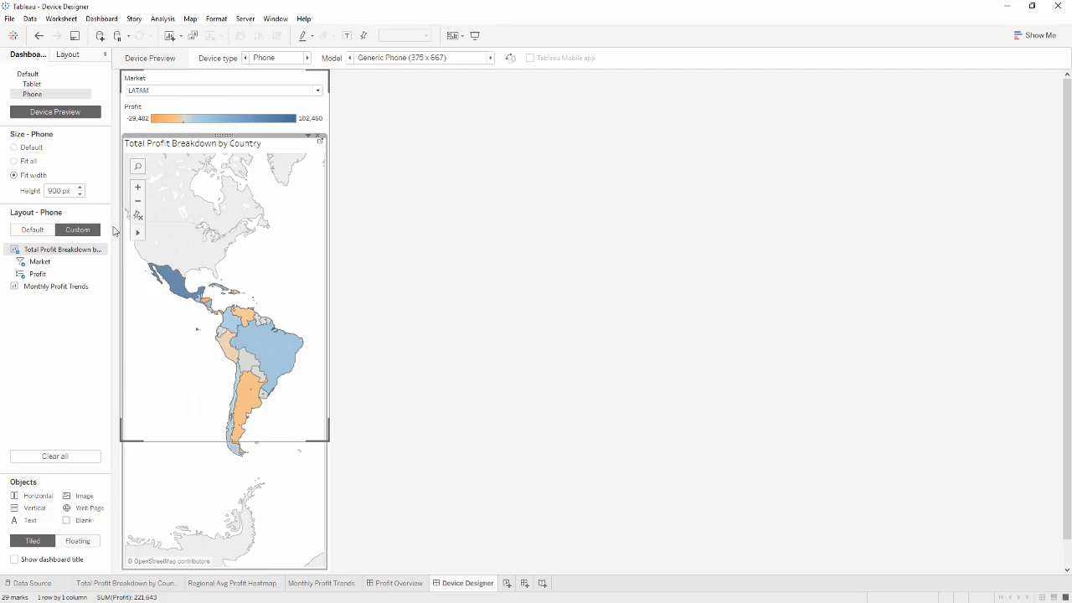
pyautogui.click(81, 195)
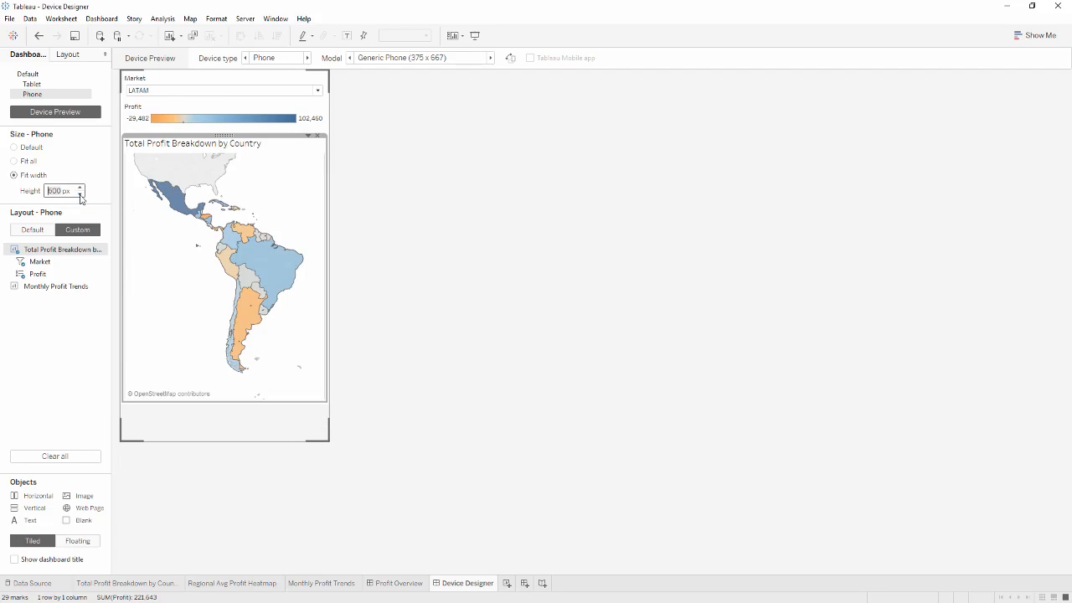
pyautogui.click(82, 188)
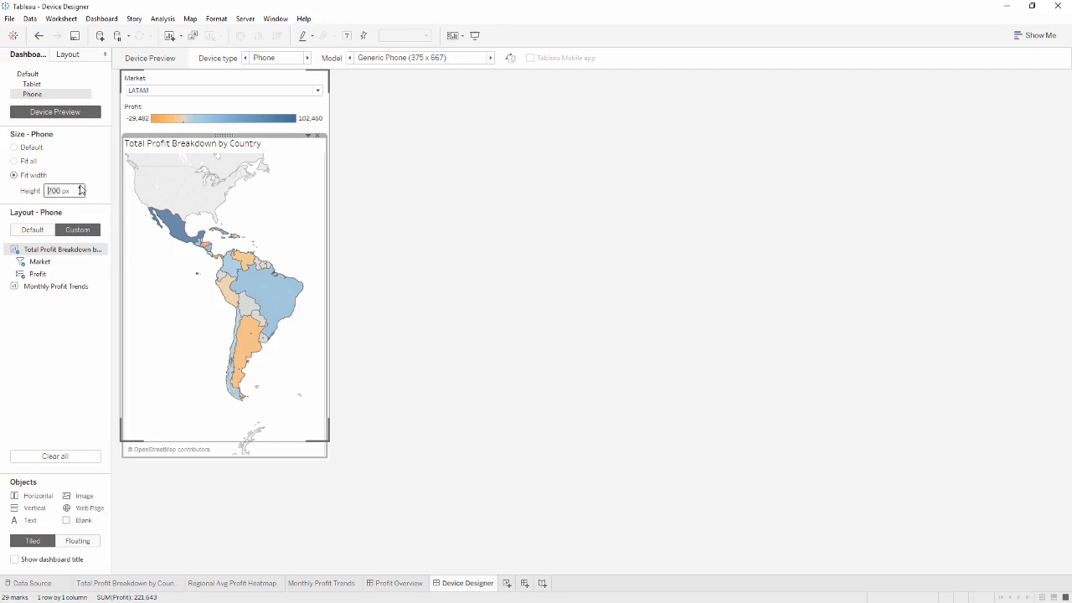
# - Display the default dashboard layout and return to the phone layout to compare the two
pyautogui.click(70, 80)
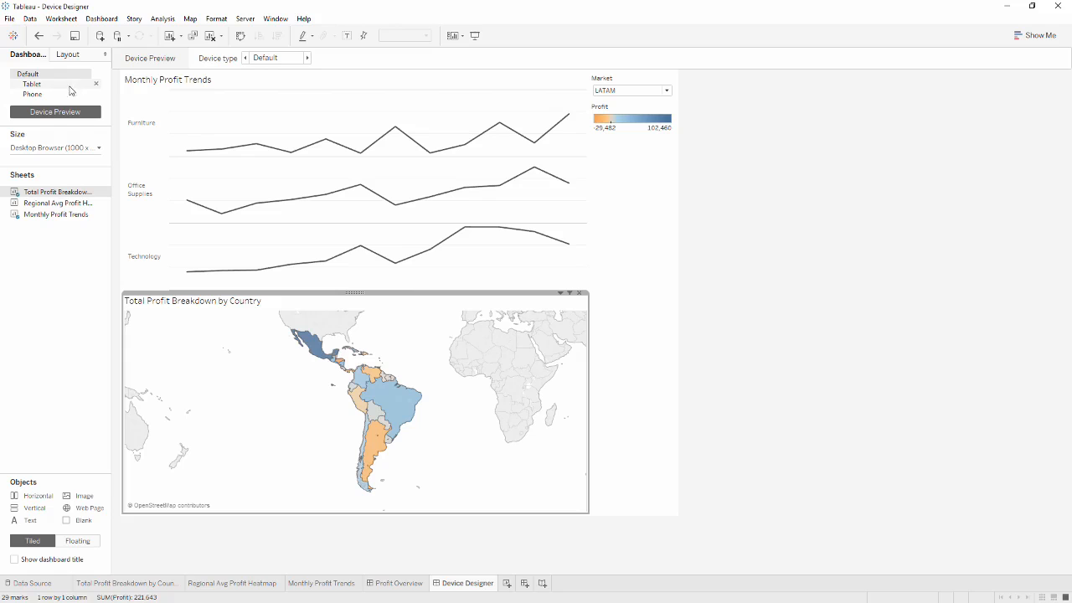
pyautogui.click(71, 96)
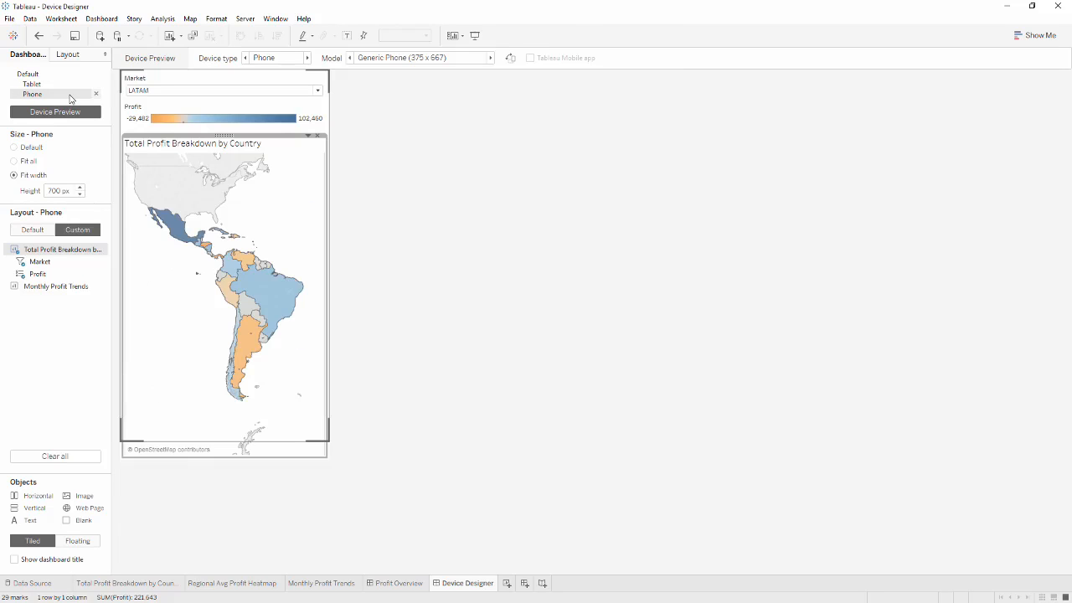